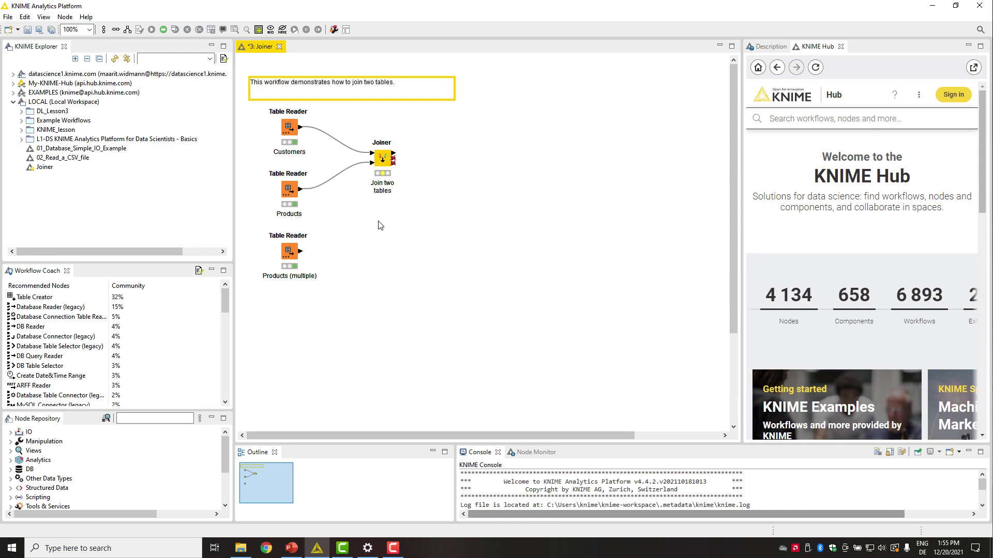
In the Joiner settings, keep Customer ID as the single join column pair for both tables
{"action": "double_click", "coordinate": [383, 159]}
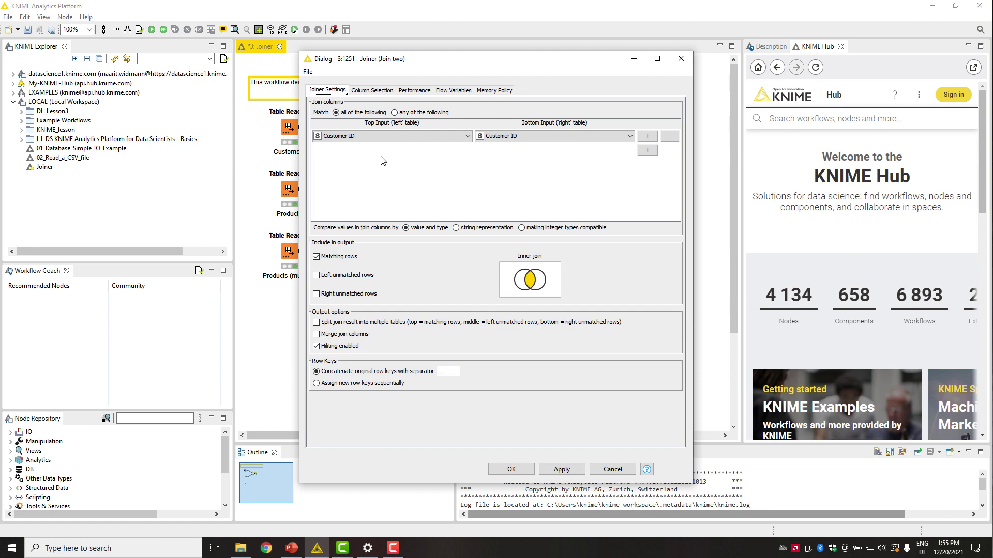
{"action": "left_click", "coordinate": [467, 137]}
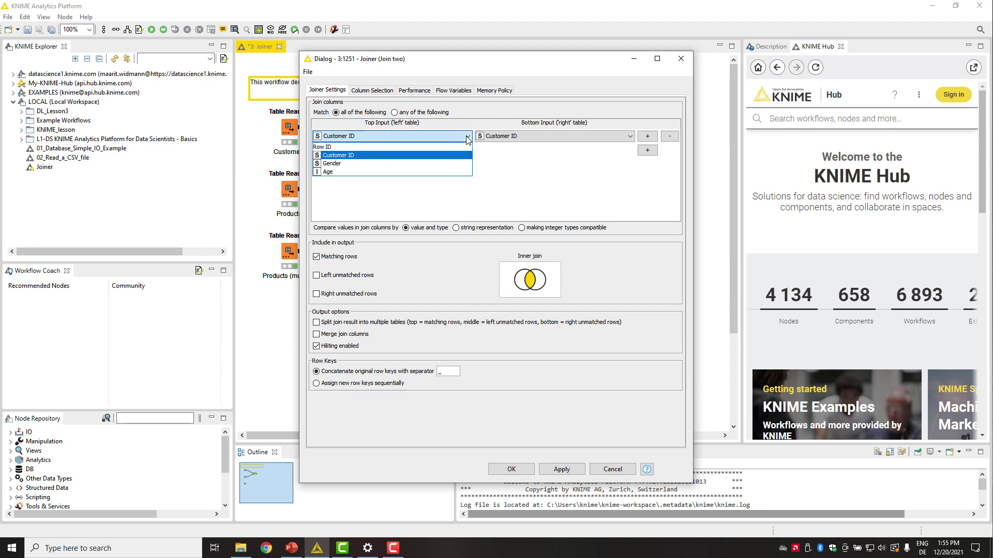
{"action": "left_click", "coordinate": [467, 137]}
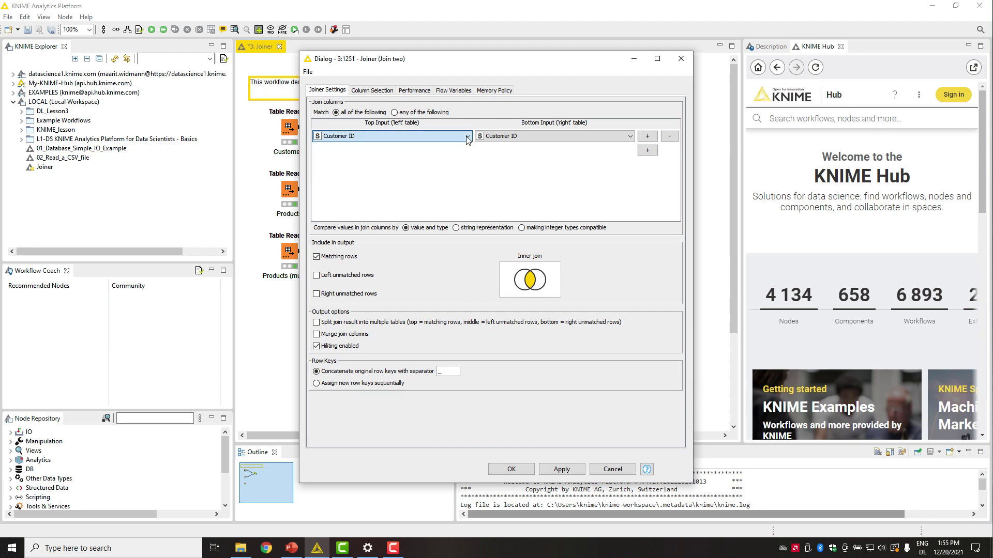
{"action": "left_click", "coordinate": [629, 138]}
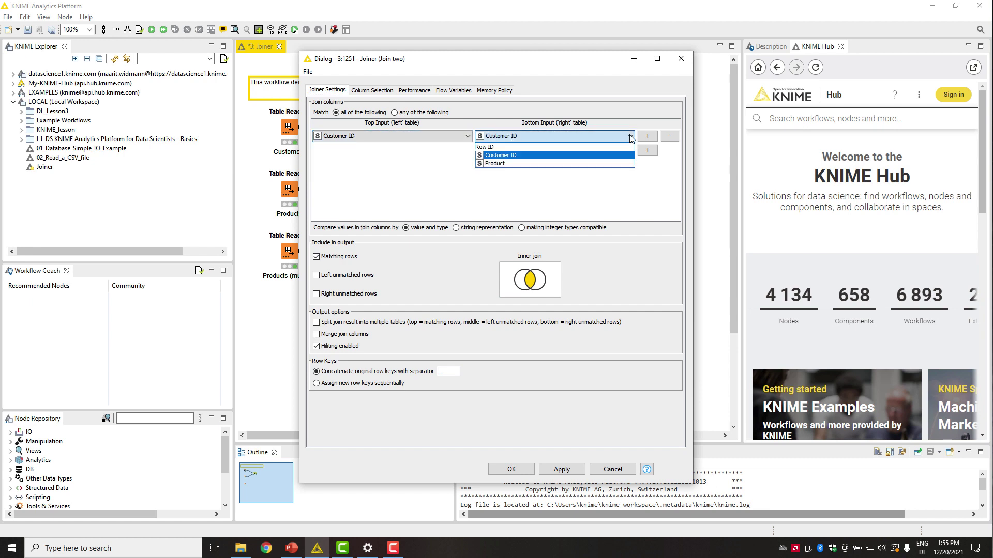
{"action": "left_click", "coordinate": [631, 137]}
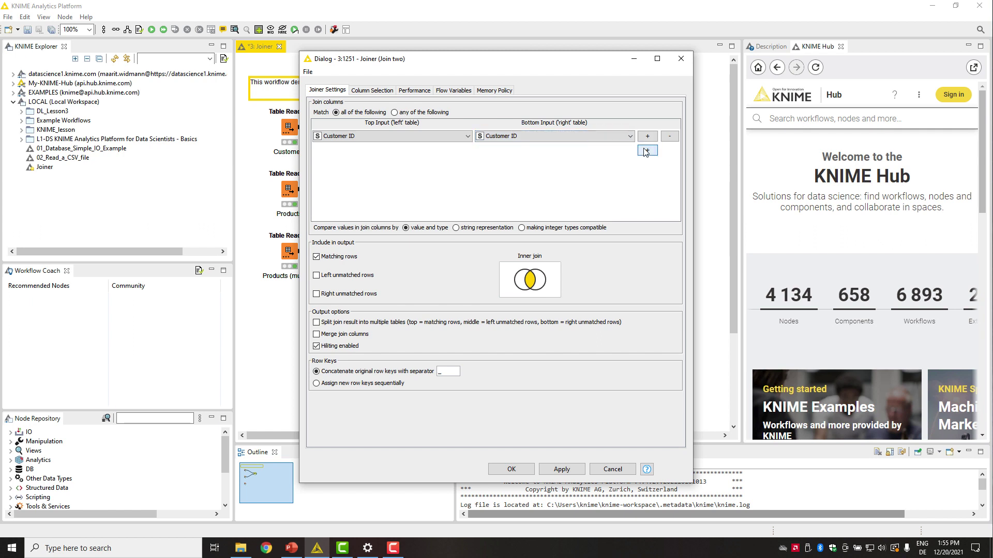
{"action": "left_click", "coordinate": [646, 150]}
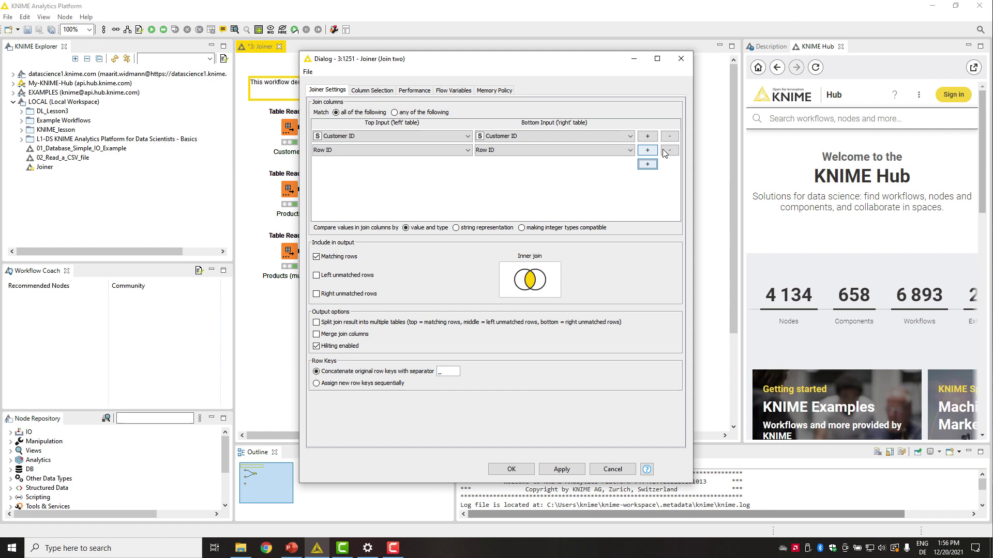
{"action": "left_click", "coordinate": [669, 150]}
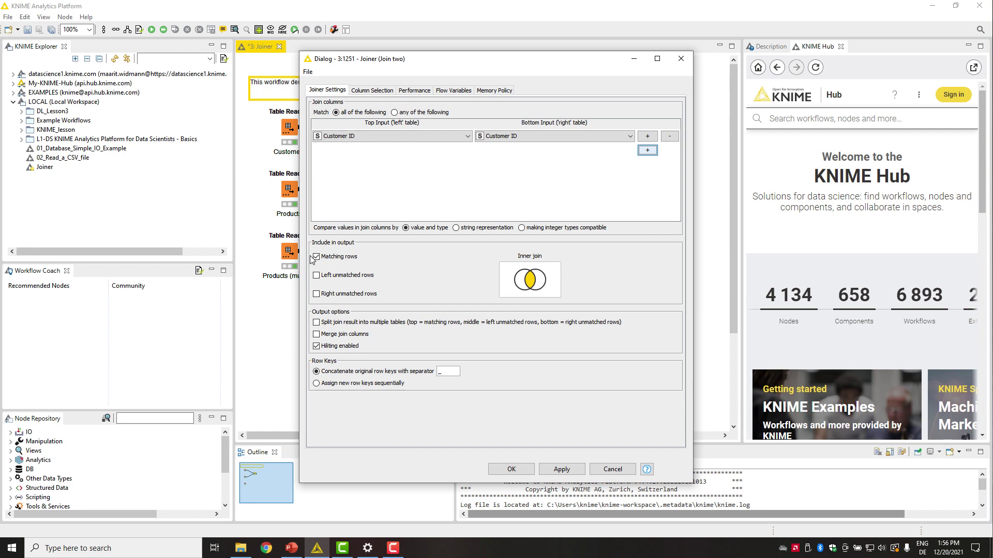
{"action": "left_click", "coordinate": [317, 276]}
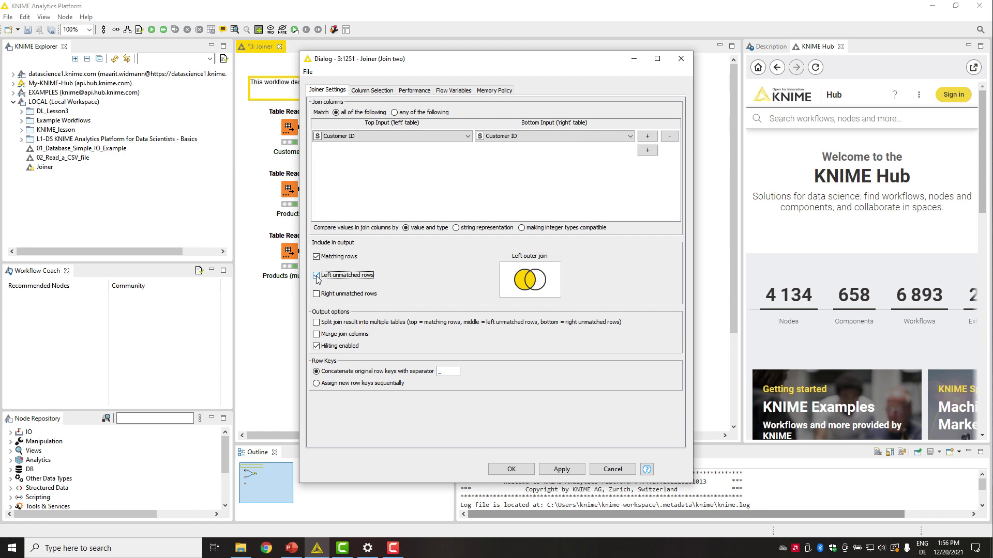
{"action": "left_click", "coordinate": [316, 276]}
{"action": "left_click", "coordinate": [317, 294]}
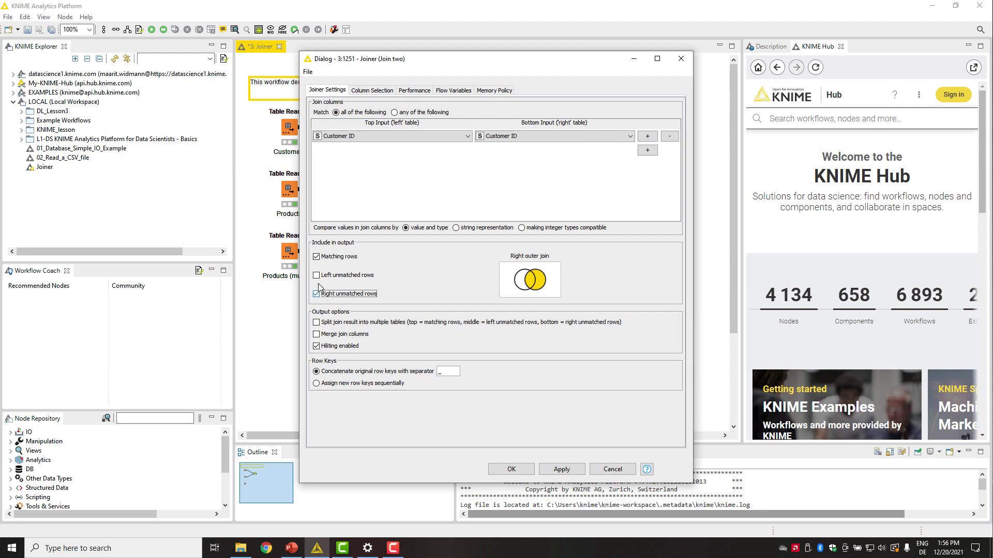
{"action": "left_click", "coordinate": [317, 276]}
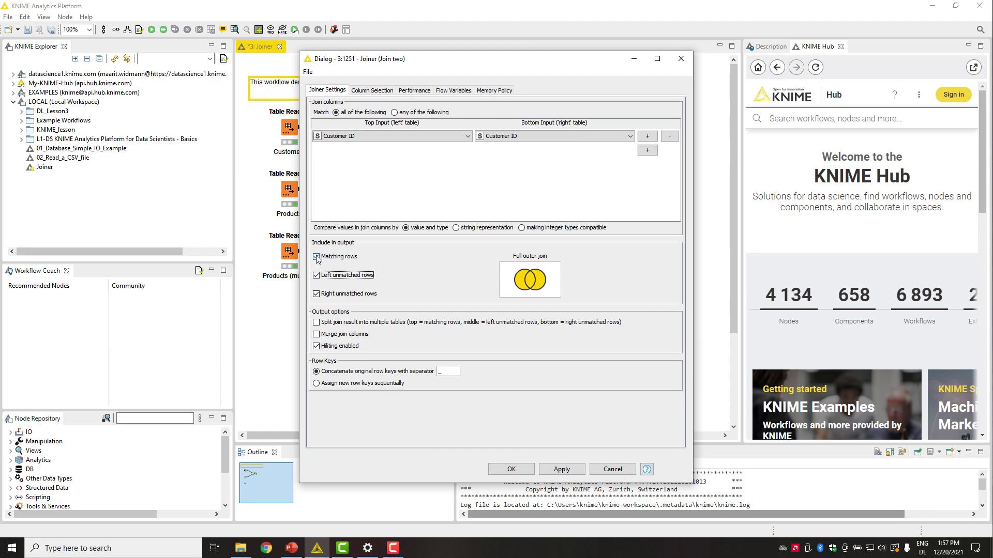
{"action": "left_click", "coordinate": [316, 257]}
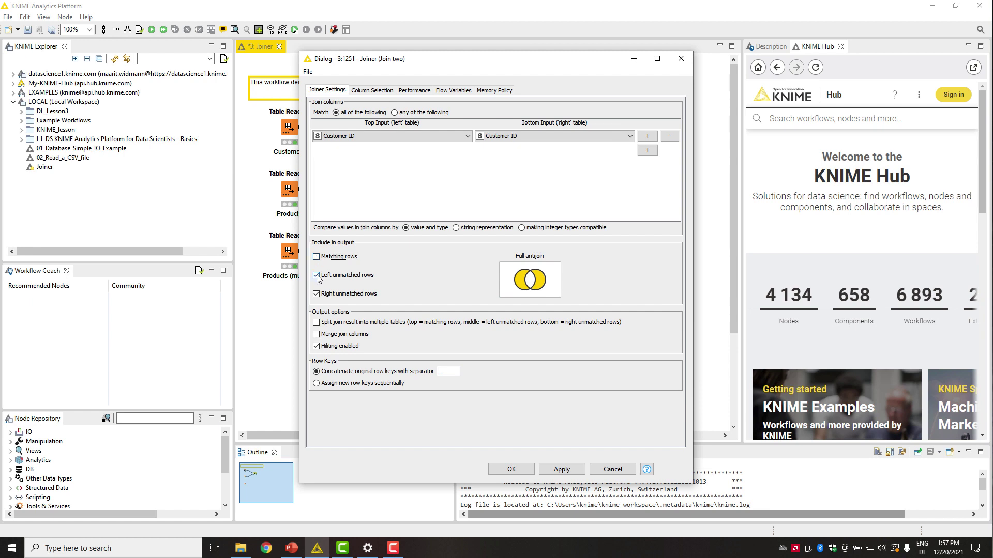
{"action": "left_click", "coordinate": [316, 276]}
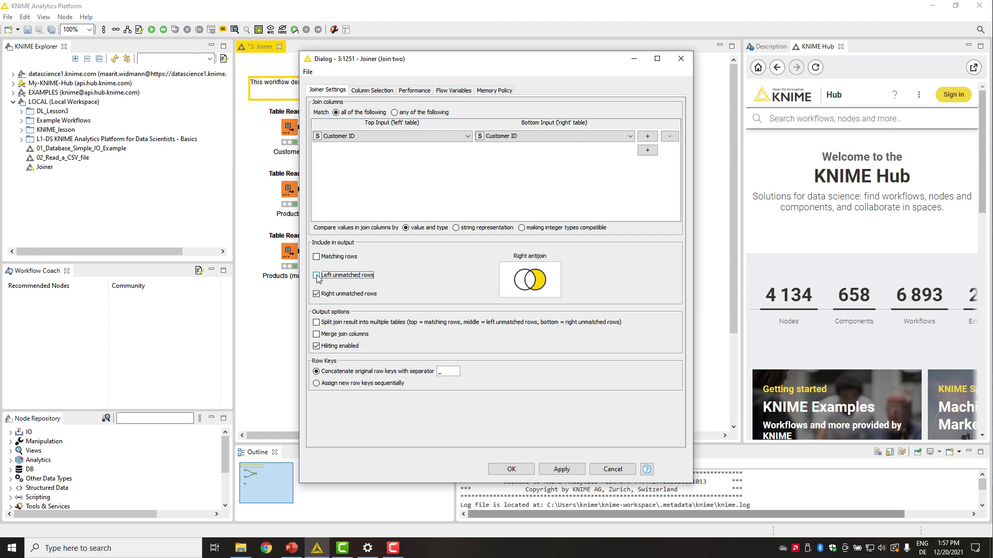
{"action": "left_click", "coordinate": [316, 257]}
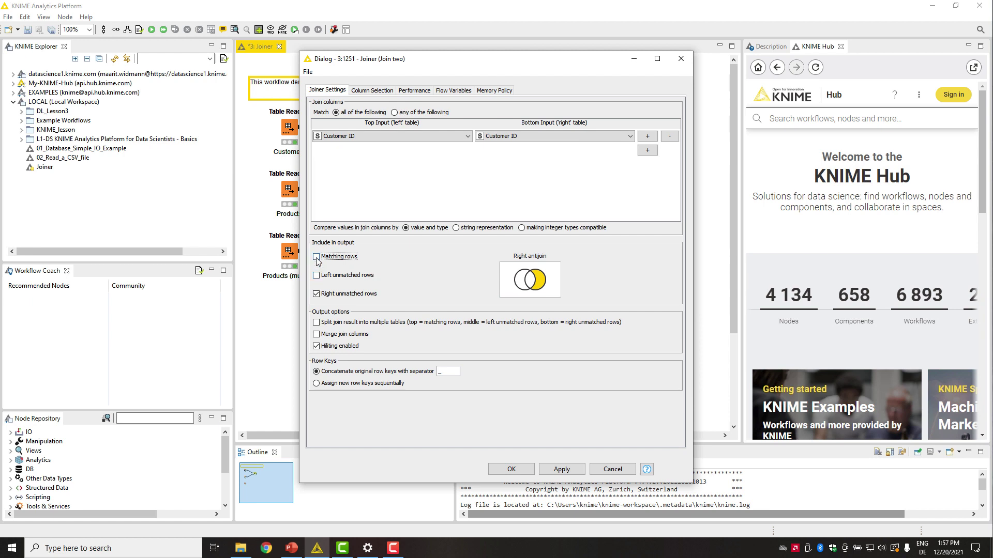
{"action": "left_click", "coordinate": [316, 293]}
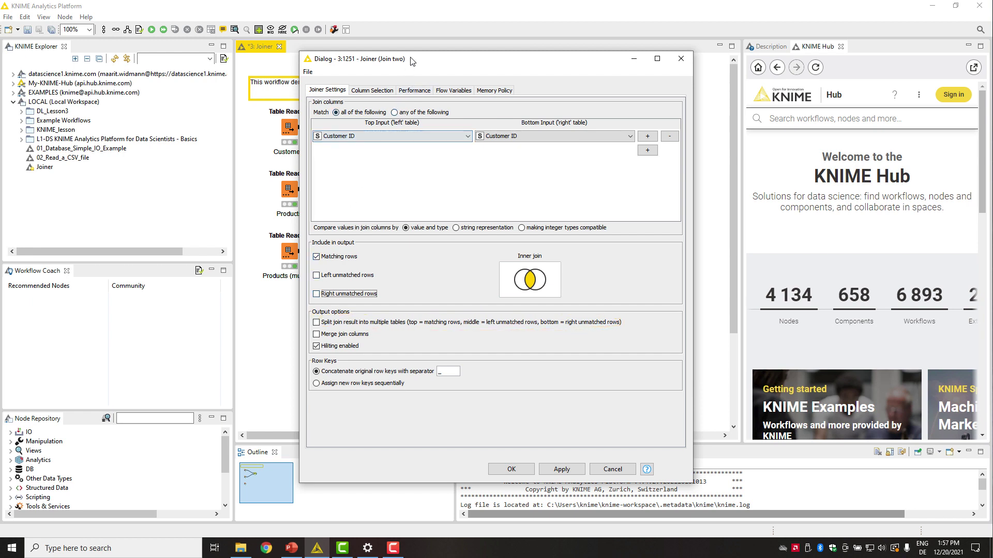
Review the Column Selection tab, then the Performance tab: arbitrary output order and at most 200 temporary files
{"action": "left_click_drag", "start_coordinate": [417, 61], "coordinate": [541, 59]}
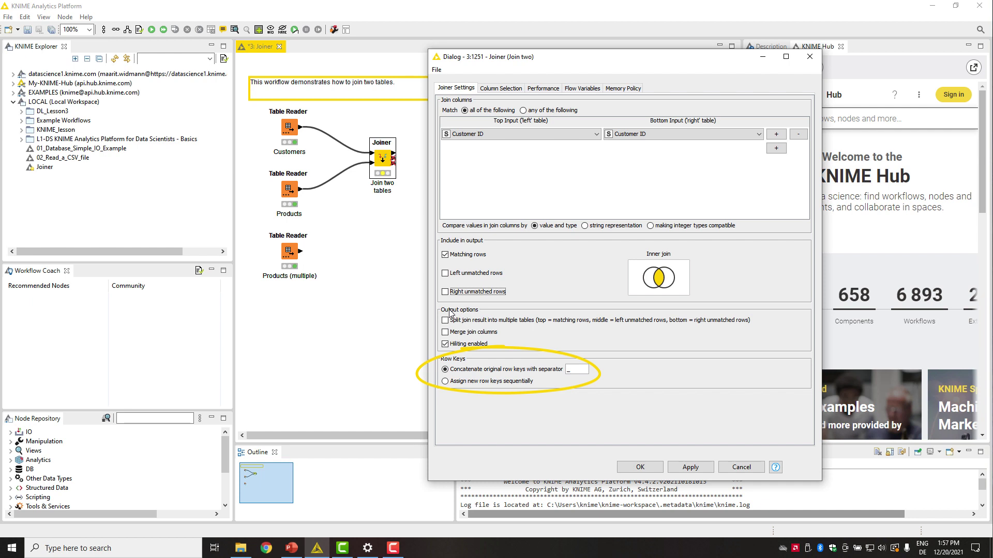
{"action": "left_click", "coordinate": [499, 89]}
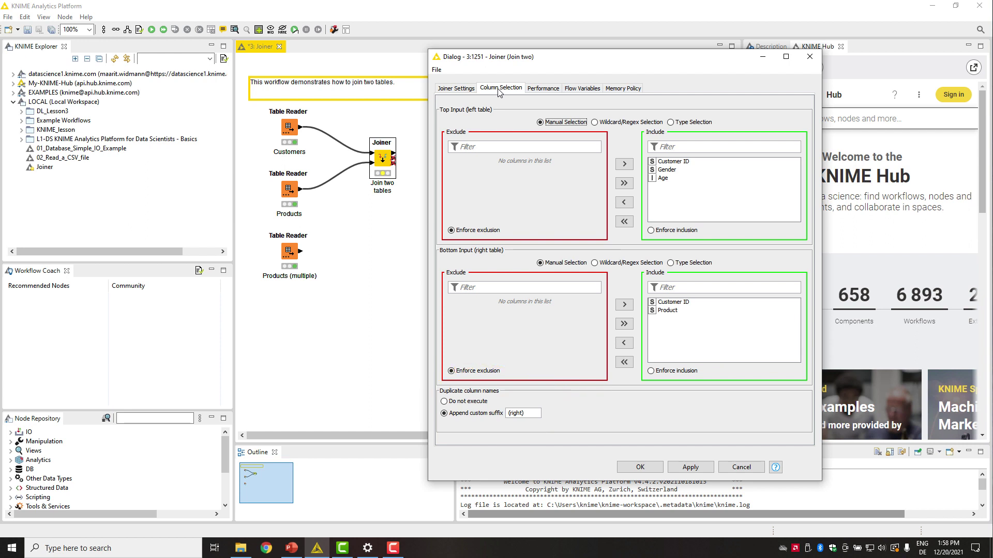
{"action": "left_click", "coordinate": [541, 90]}
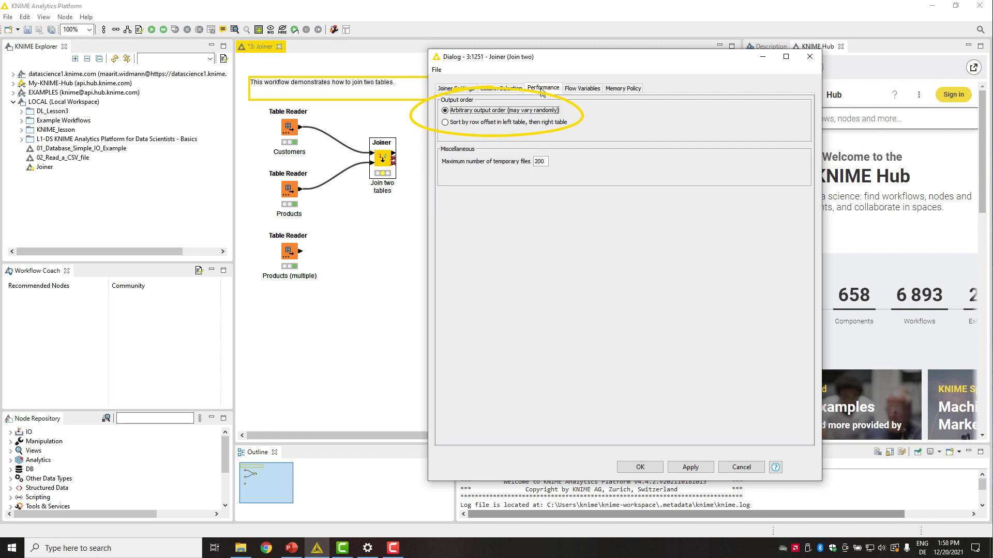
Accept the inner join settings, execute the Joiner, and open its Join result table
{"action": "left_click", "coordinate": [641, 467]}
{"action": "right_click", "coordinate": [385, 157]}
{"action": "left_click", "coordinate": [407, 173]}
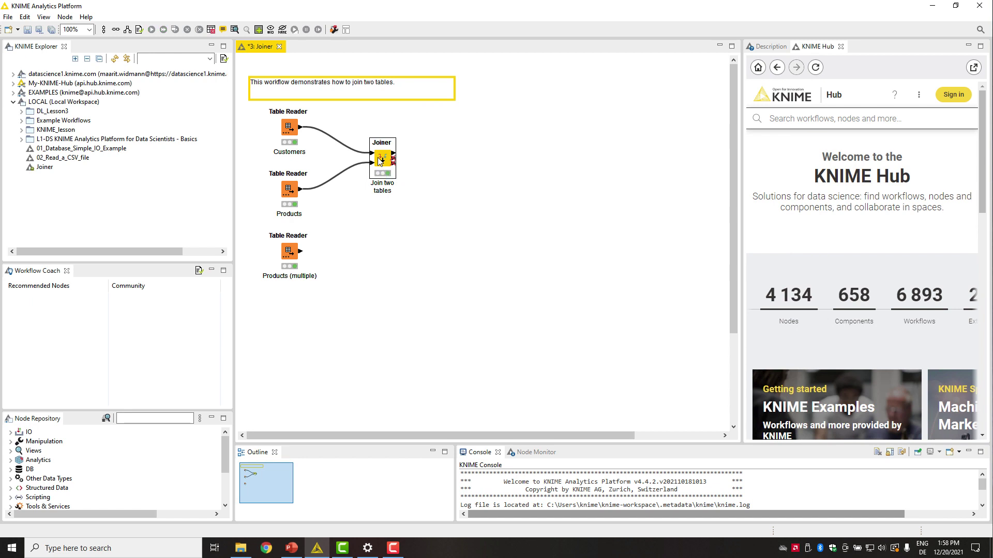
{"action": "right_click", "coordinate": [378, 158]}
{"action": "left_click", "coordinate": [408, 395]}
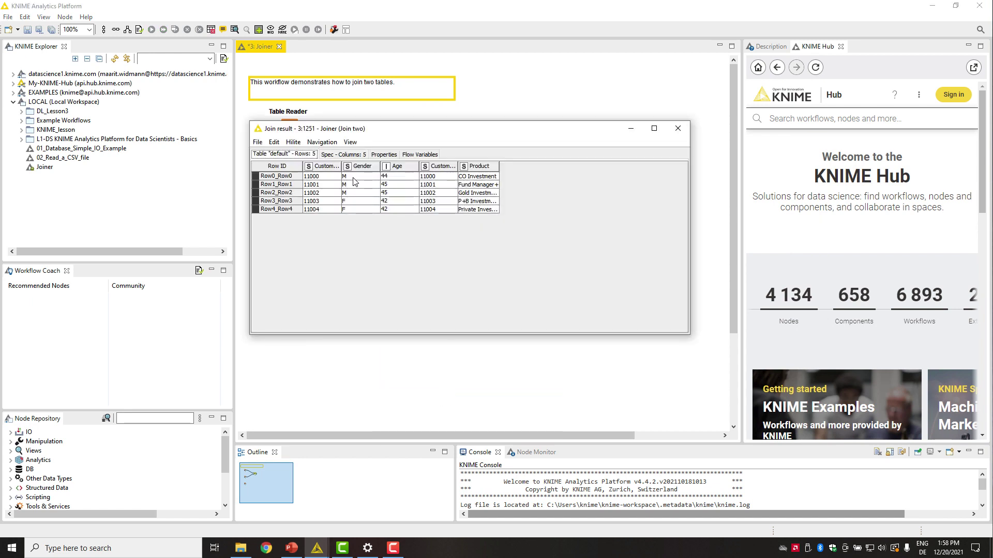
Widen both Customer ID columns in the five-row result, then close the table
{"action": "left_click_drag", "start_coordinate": [339, 165], "coordinate": [361, 166]}
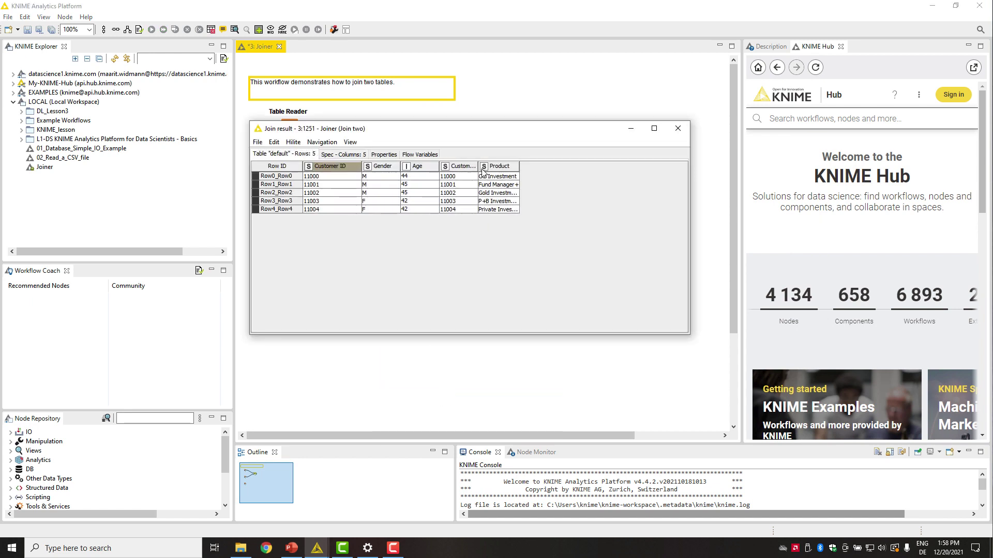
{"action": "left_click_drag", "start_coordinate": [478, 165], "coordinate": [516, 163]}
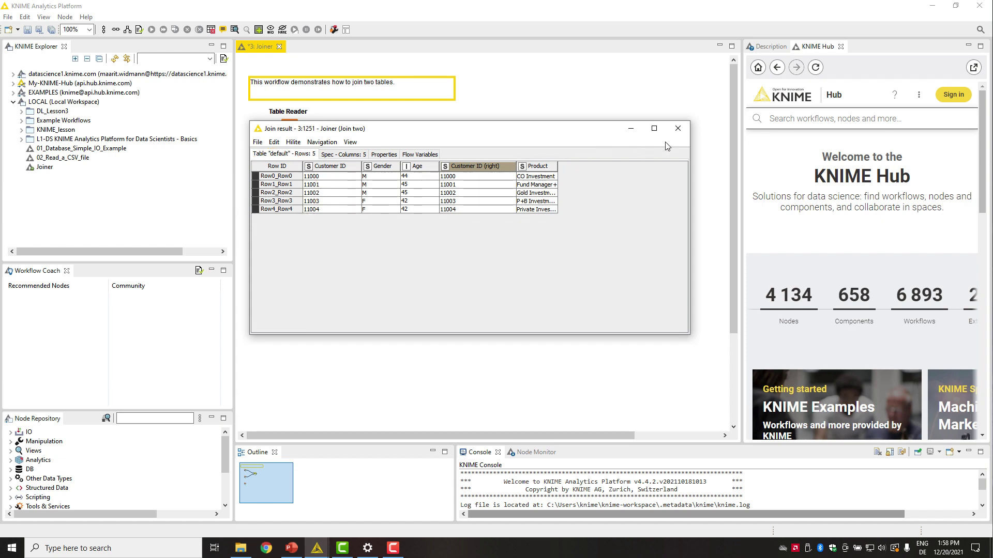
{"action": "left_click", "coordinate": [674, 133]}
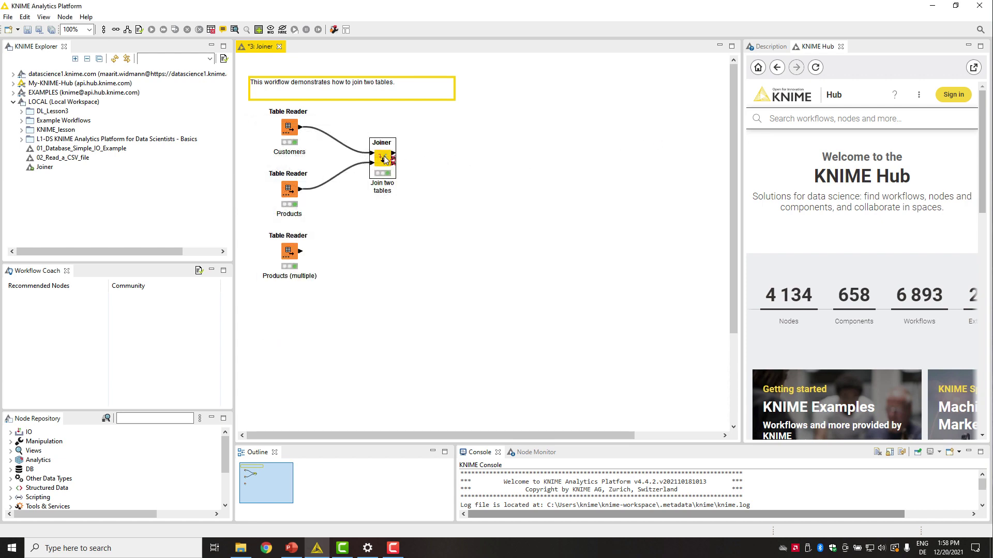
Include left and right unmatched rows for a full outer join and review its result
{"action": "double_click", "coordinate": [383, 157]}
{"action": "left_click", "coordinate": [316, 276]}
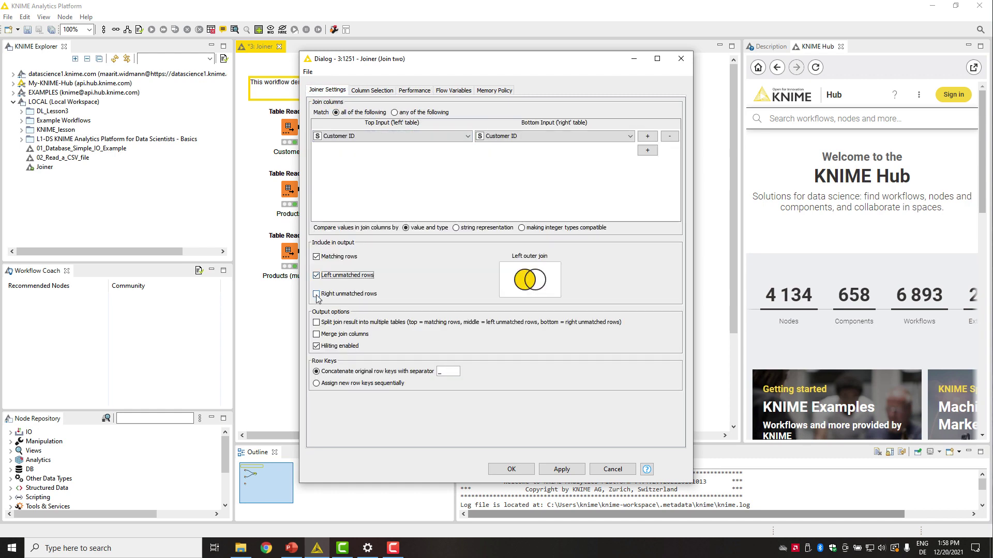
{"action": "left_click", "coordinate": [316, 294]}
{"action": "left_click", "coordinate": [511, 469]}
{"action": "right_click", "coordinate": [383, 154]}
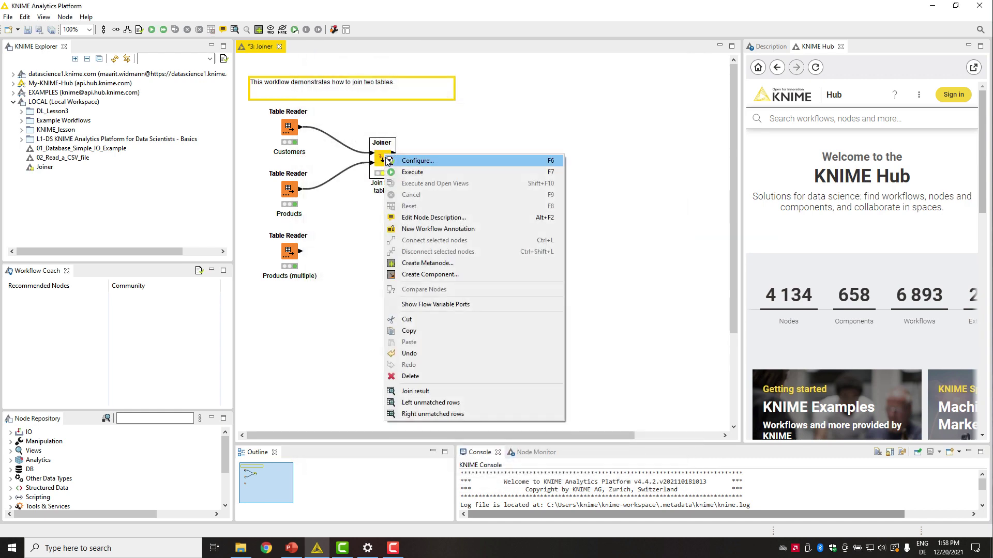
{"action": "right_click", "coordinate": [387, 163]}
{"action": "left_click", "coordinate": [417, 399]}
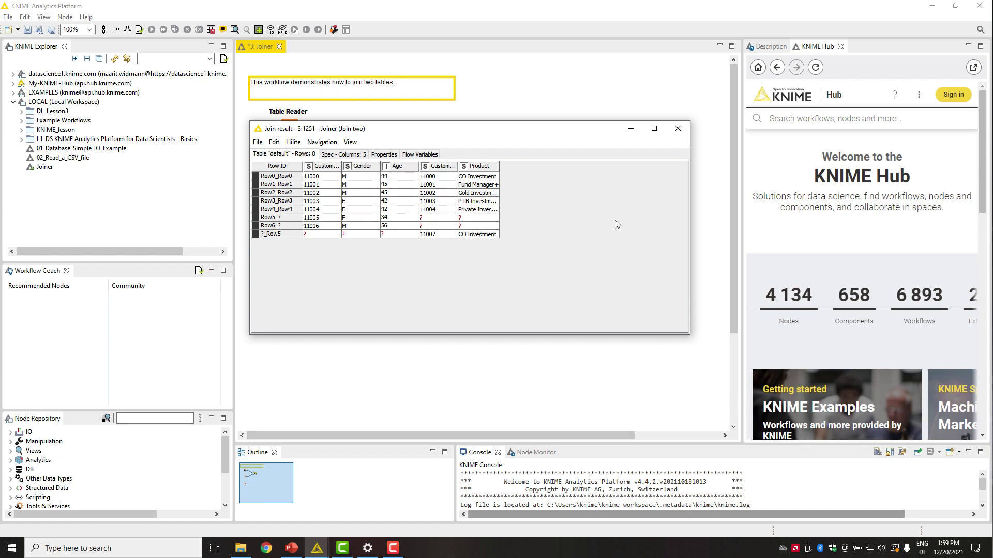
{"action": "left_click", "coordinate": [678, 128]}
Enable splitting the join result into multiple tables
{"action": "double_click", "coordinate": [386, 157]}
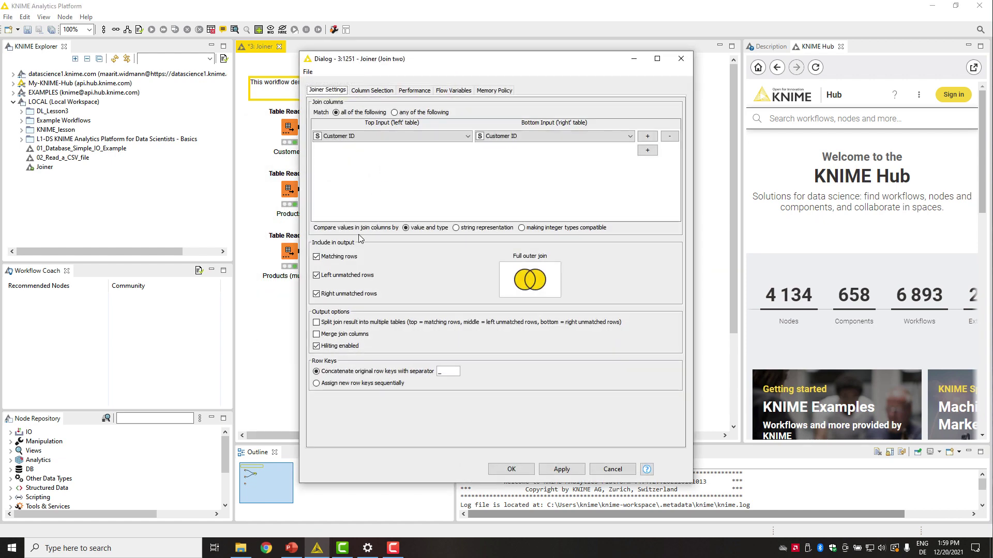
{"action": "left_click", "coordinate": [317, 323]}
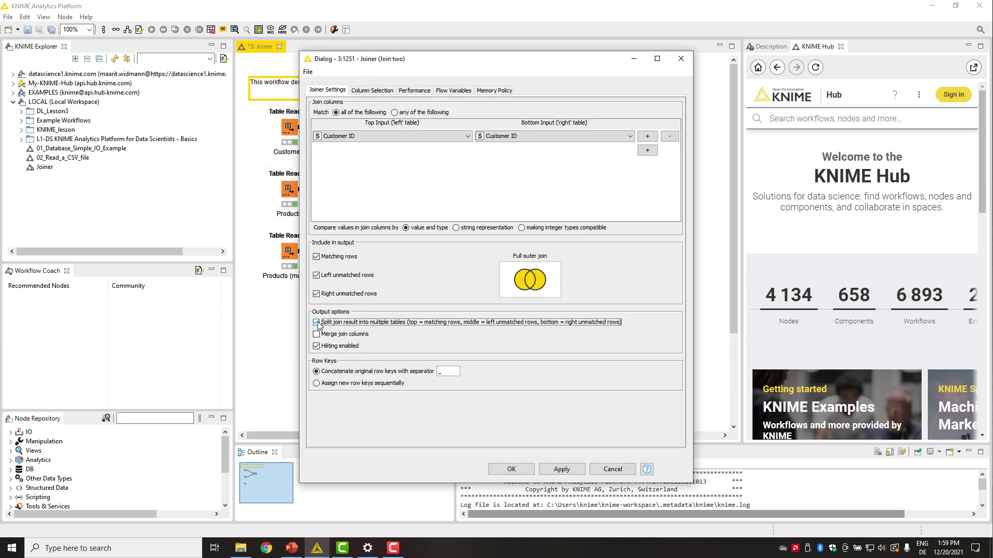
{"action": "left_click", "coordinate": [500, 469]}
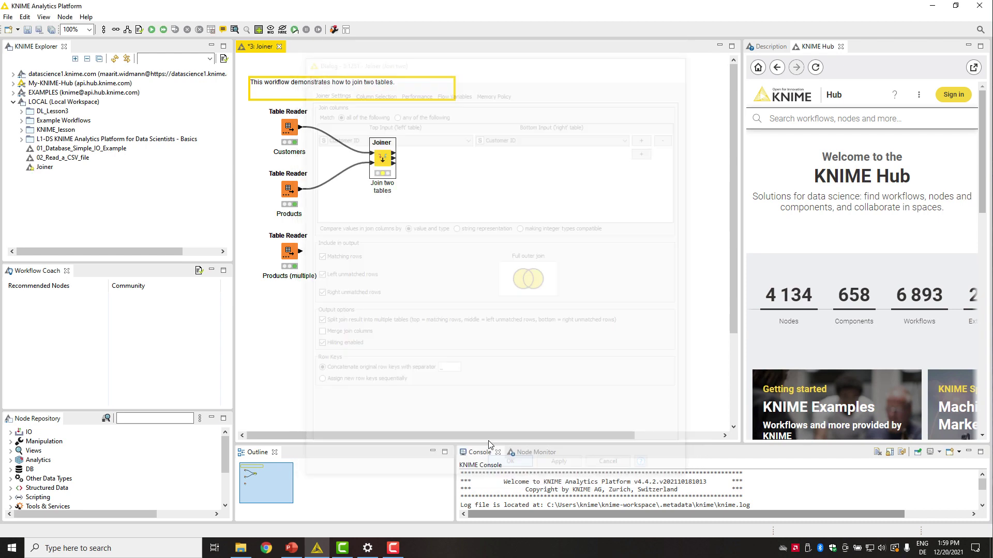
View the left-unmatched (two rows) and right-unmatched (one row) output tables
{"action": "right_click", "coordinate": [389, 164]}
{"action": "left_click", "coordinate": [386, 163]}
{"action": "right_click", "coordinate": [387, 163]}
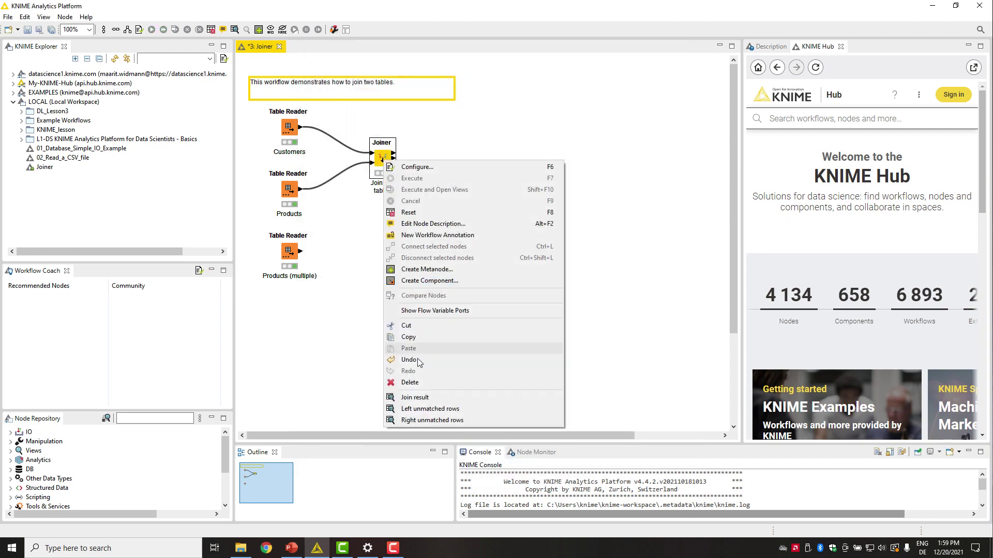
{"action": "left_click", "coordinate": [422, 409]}
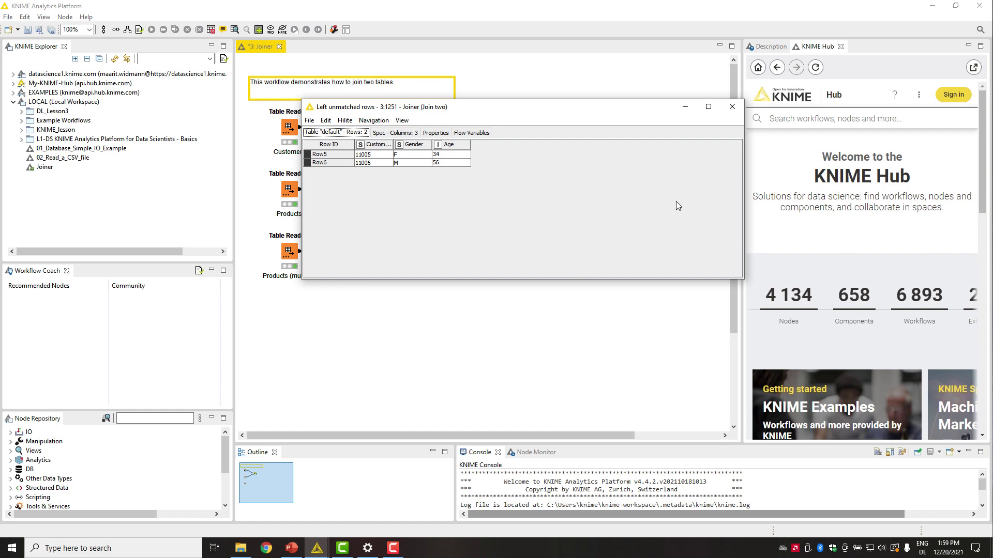
{"action": "left_click", "coordinate": [731, 107]}
{"action": "right_click", "coordinate": [381, 158]}
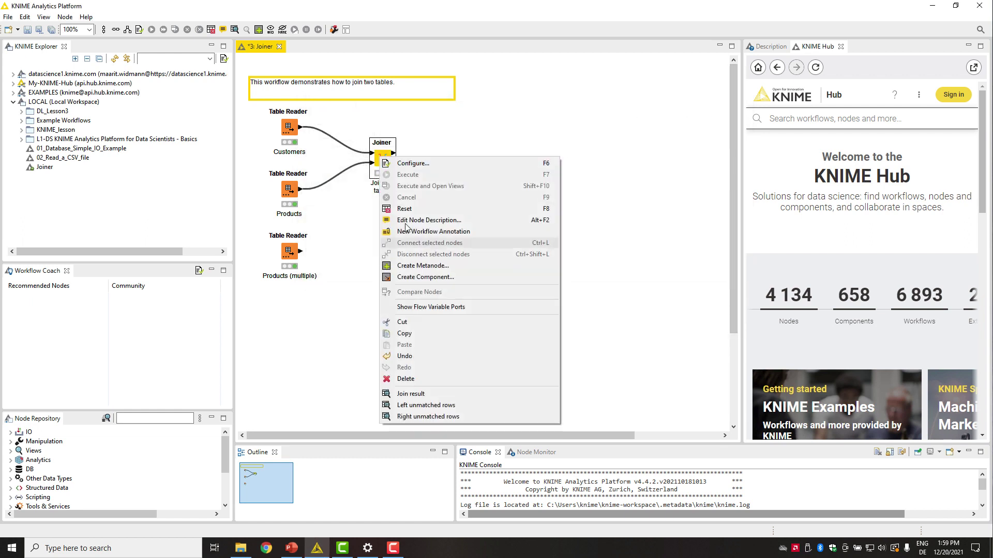
{"action": "left_click", "coordinate": [414, 416]}
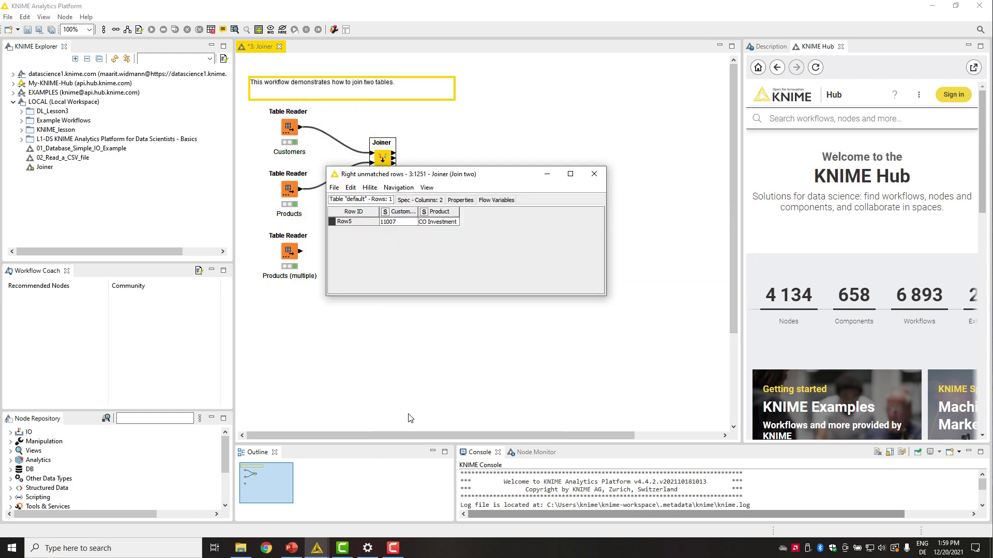
{"action": "left_click", "coordinate": [594, 175]}
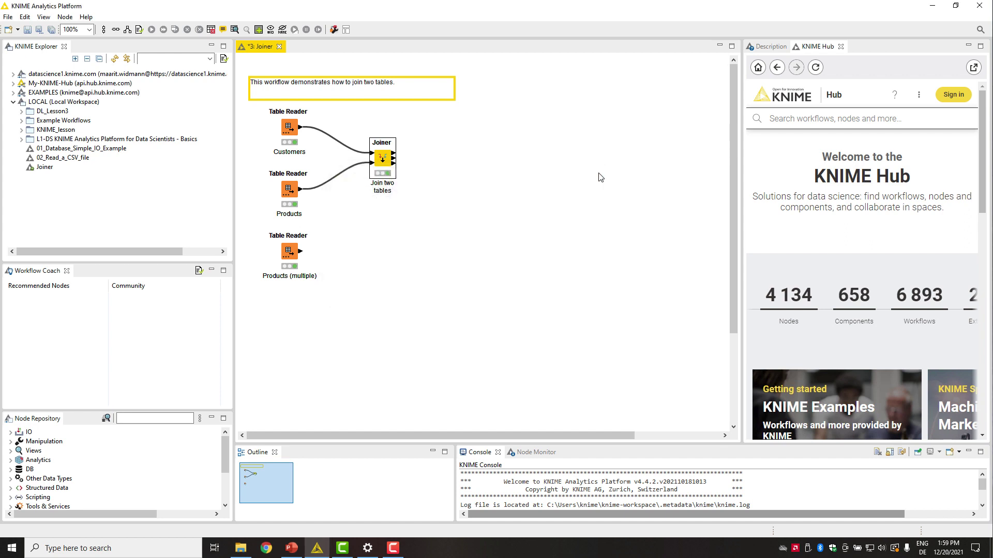
{"action": "right_click", "coordinate": [290, 250]}
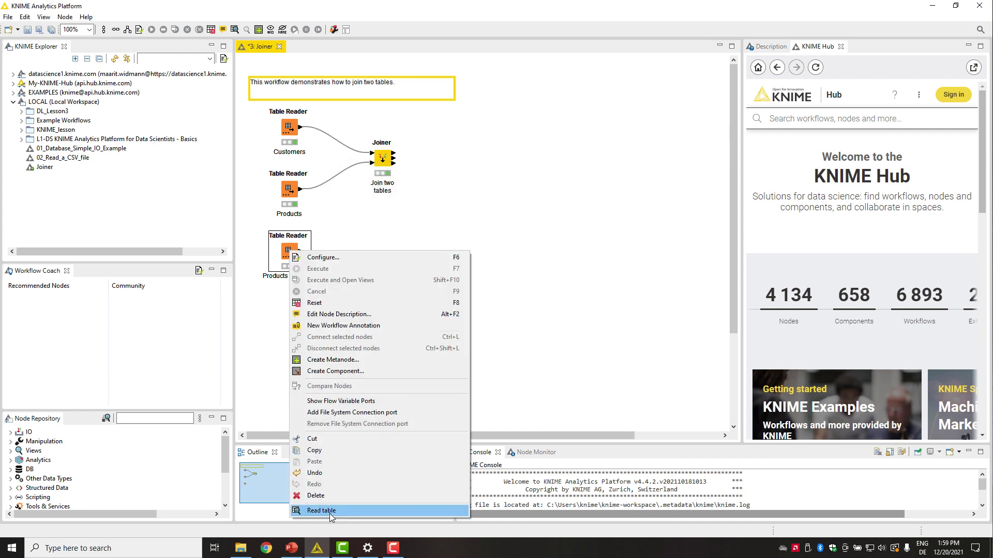
{"action": "left_click", "coordinate": [330, 511]}
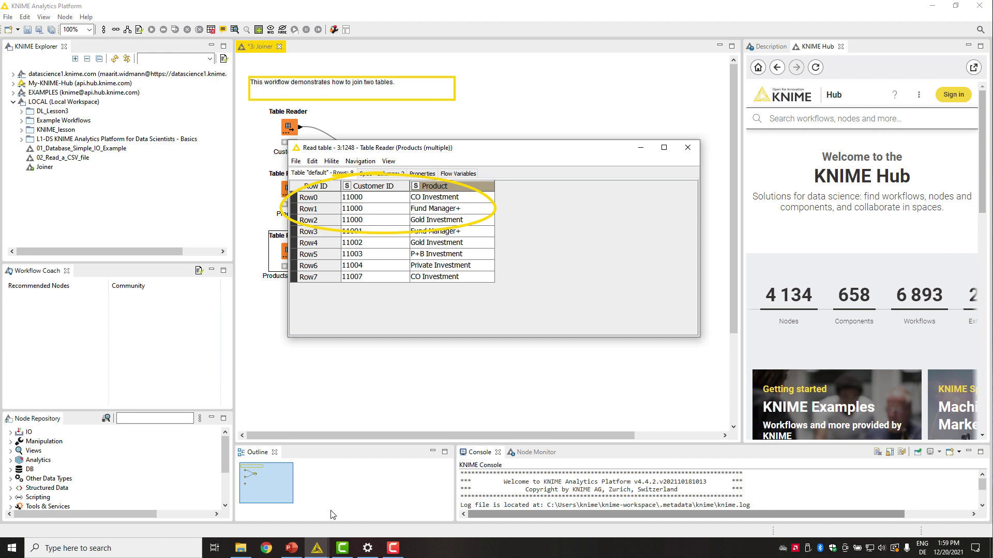
{"action": "left_click", "coordinate": [686, 149]}
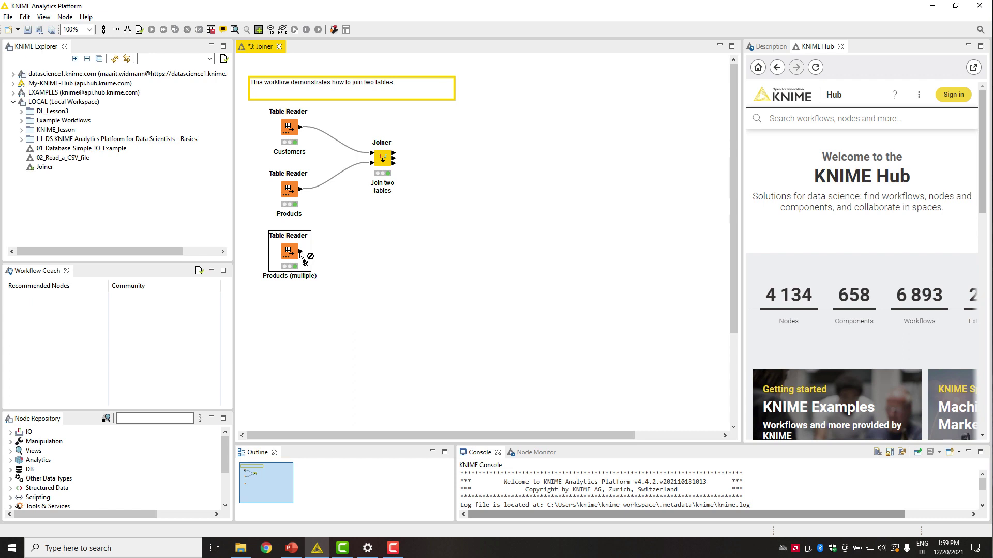
Connect Products (multiple) to the Joiner's lower input and view the seven-row result, three rows for customer 11000
{"action": "left_click_drag", "start_coordinate": [303, 256], "coordinate": [373, 163]}
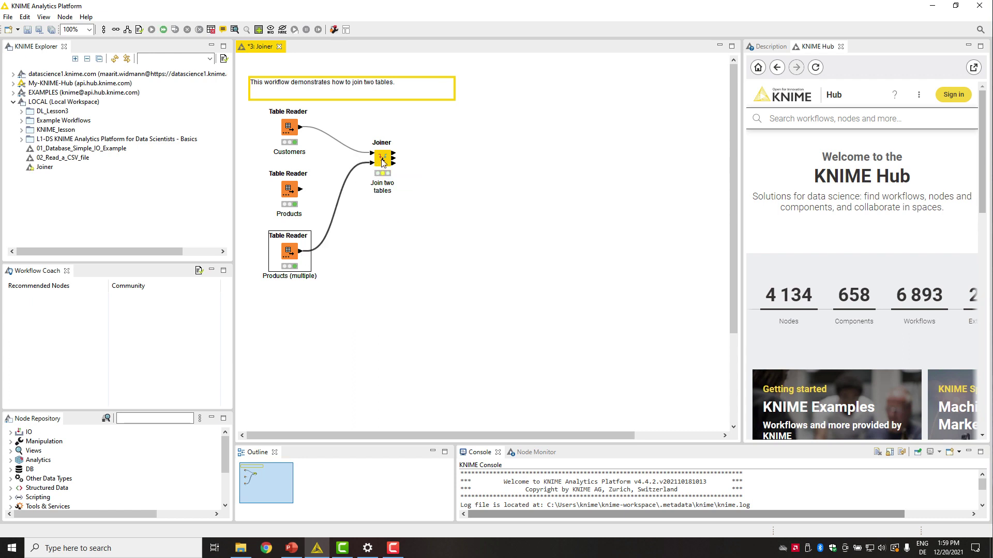
{"action": "right_click", "coordinate": [381, 158]}
{"action": "left_click", "coordinate": [383, 158]}
{"action": "right_click", "coordinate": [386, 156]}
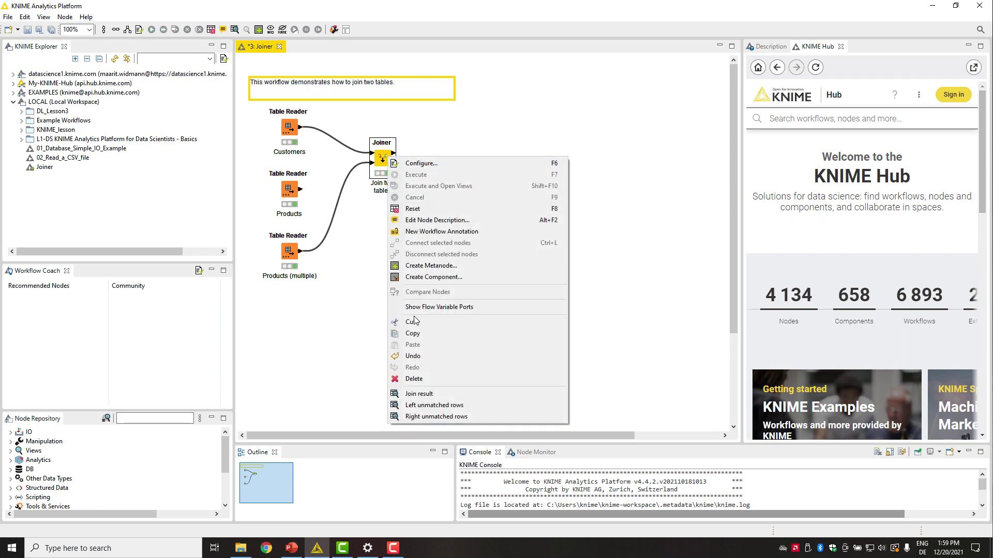
{"action": "left_click", "coordinate": [427, 395]}
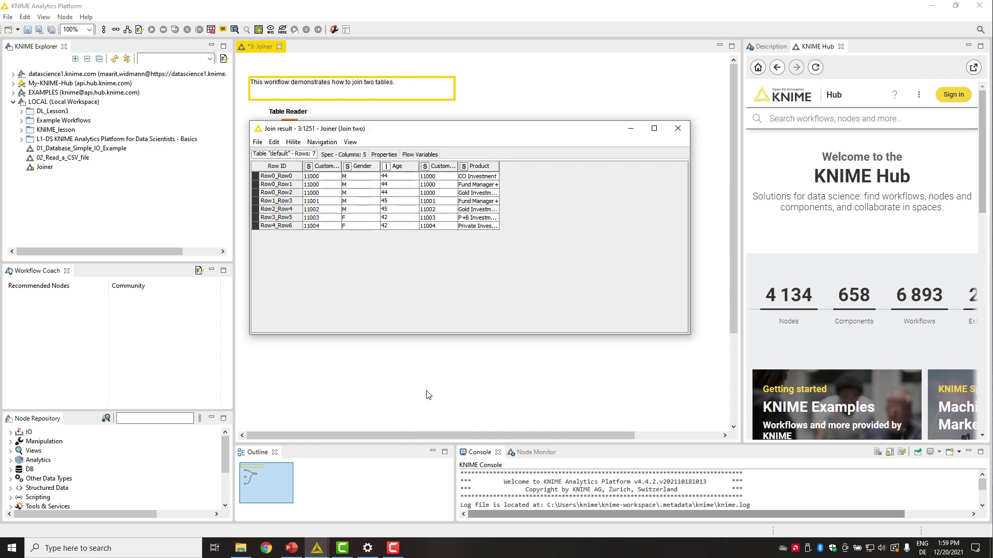